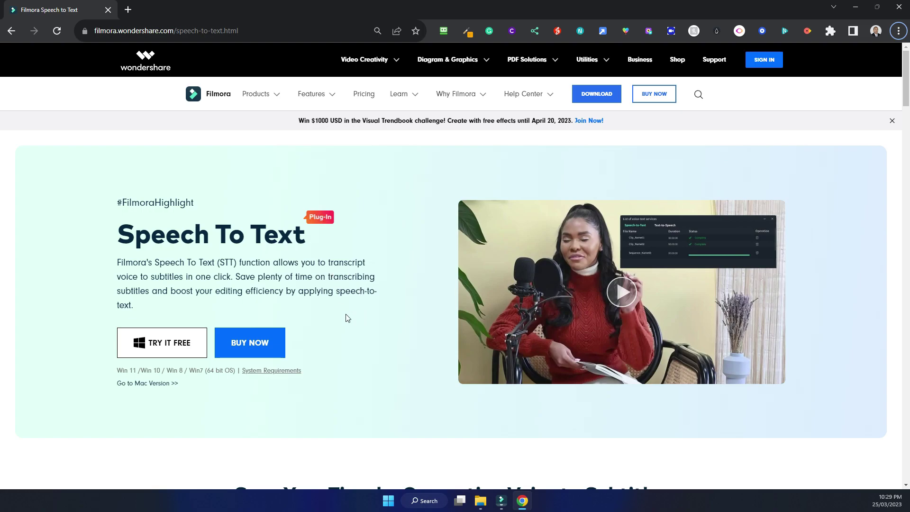
Step: Scroll through the Filmora Speech to Text web page, then minimize Chrome
scroll(346, 317, "down", 6)
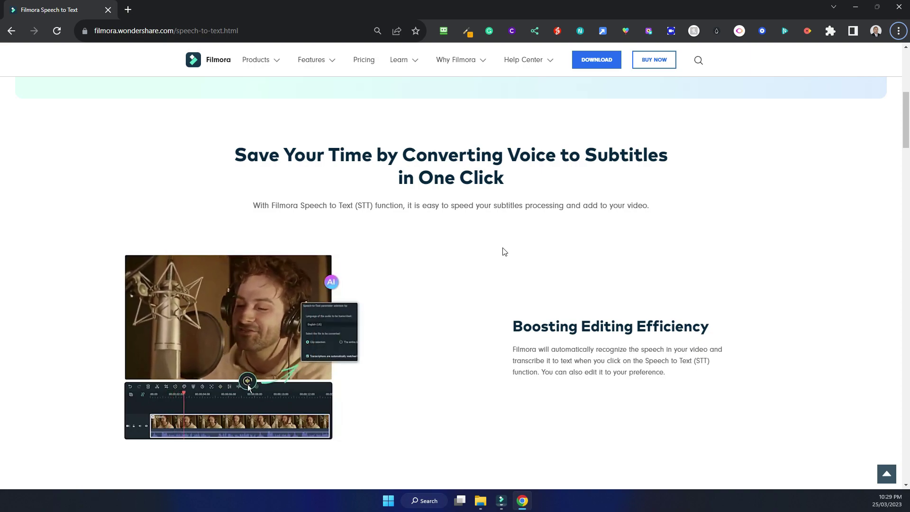
scroll(504, 251, "down", 3)
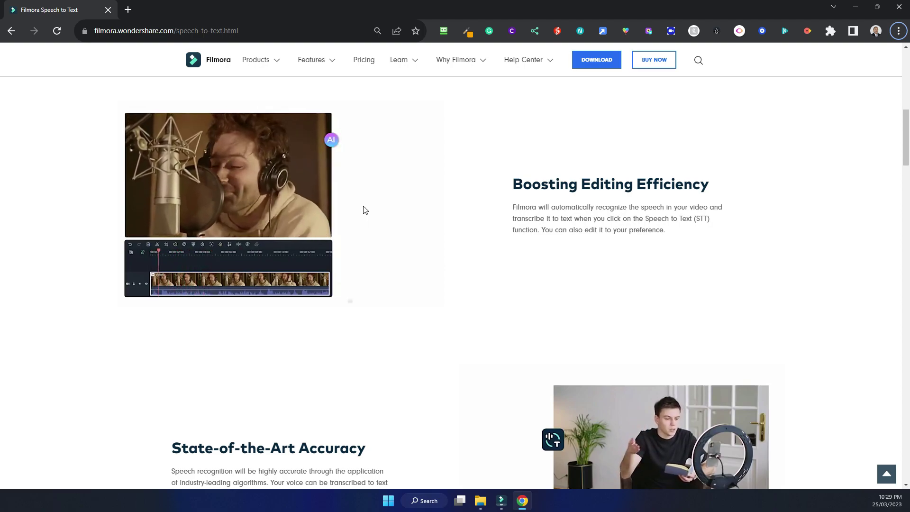
scroll(364, 210, "down", 4)
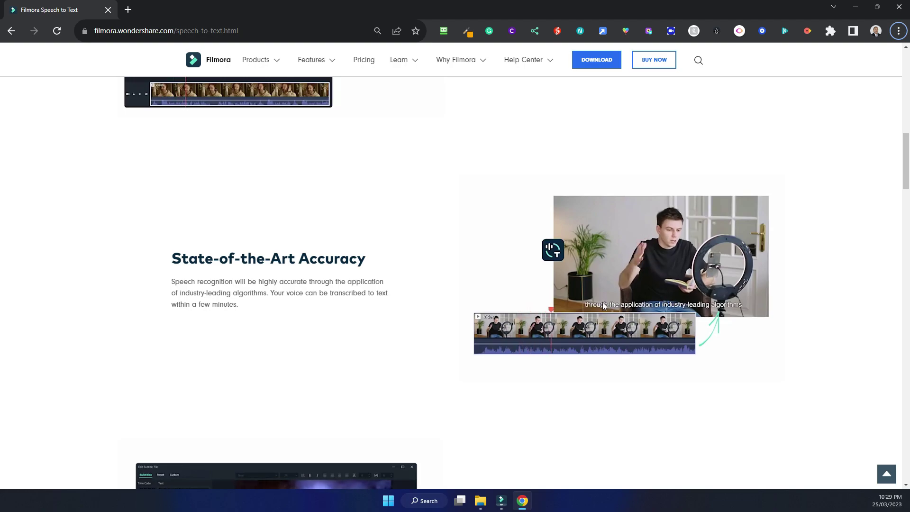
scroll(542, 386, "down", 4)
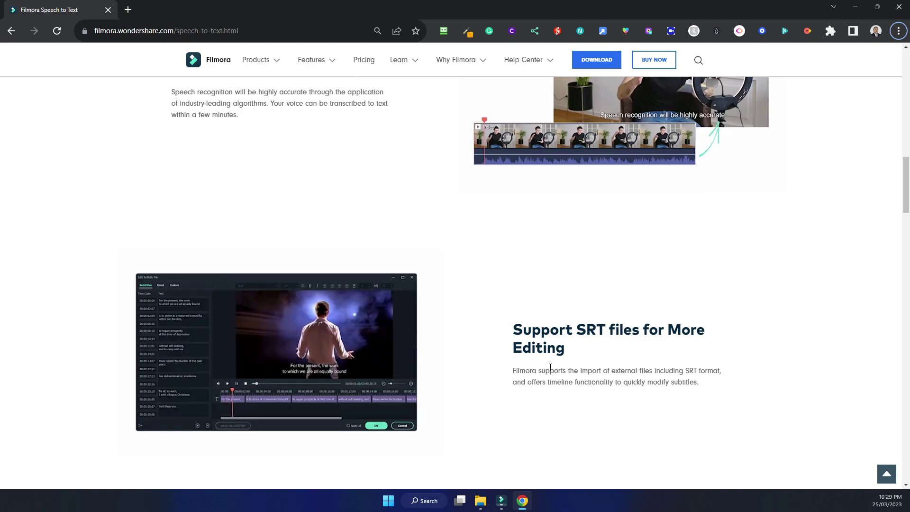
scroll(346, 387, "down", 7)
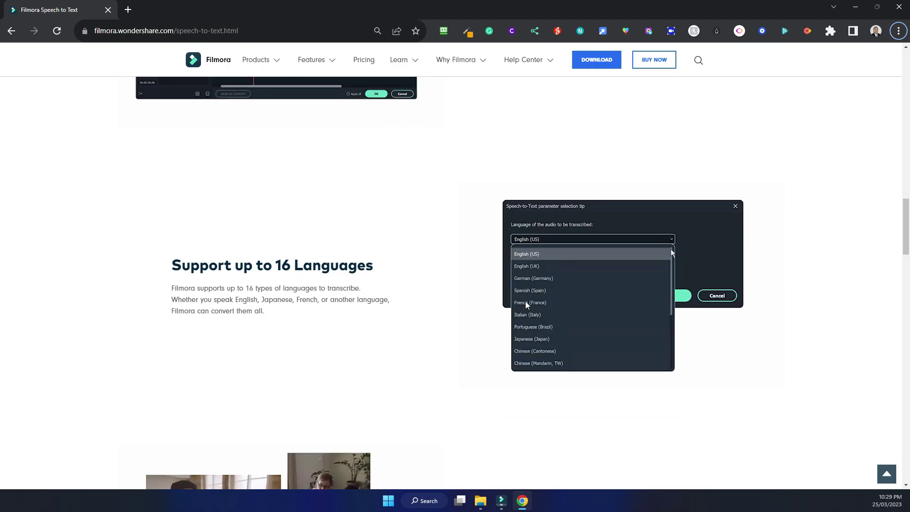
scroll(516, 332, "down", 7)
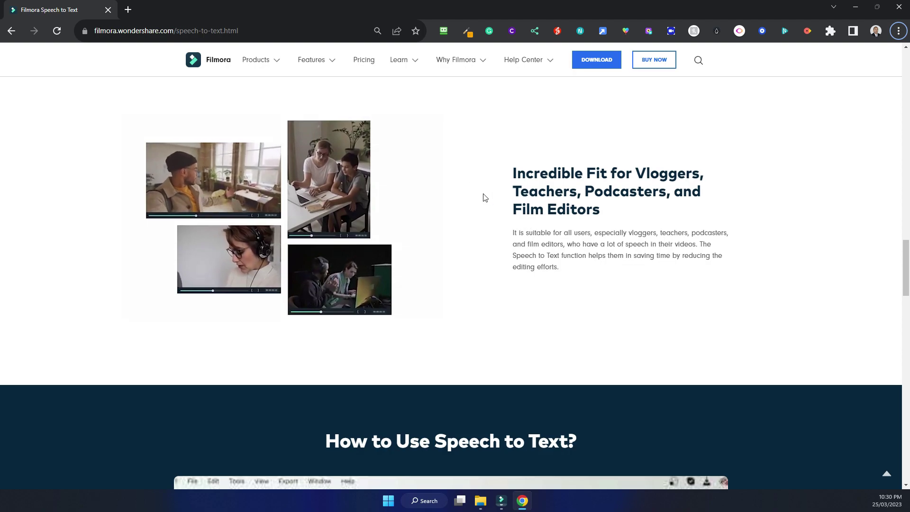
scroll(484, 197, "down", 5)
scroll(473, 165, "up", 10)
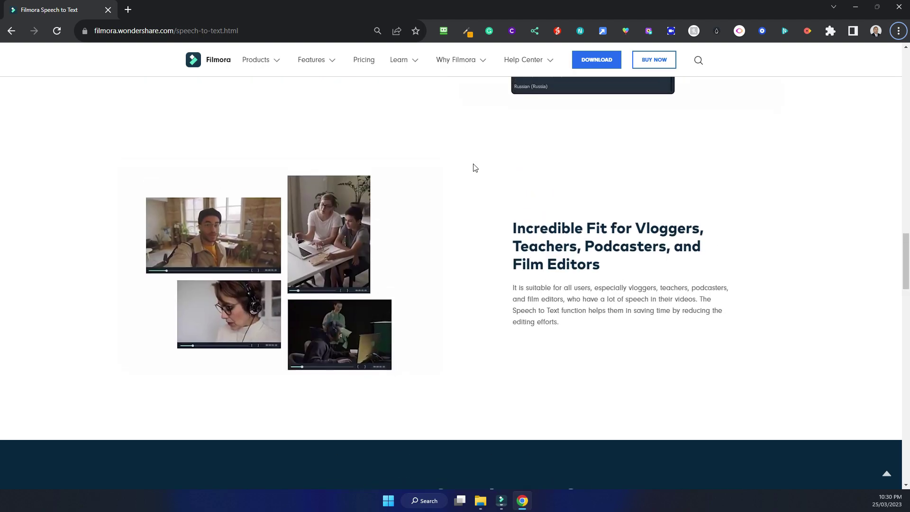
left_click(855, 7)
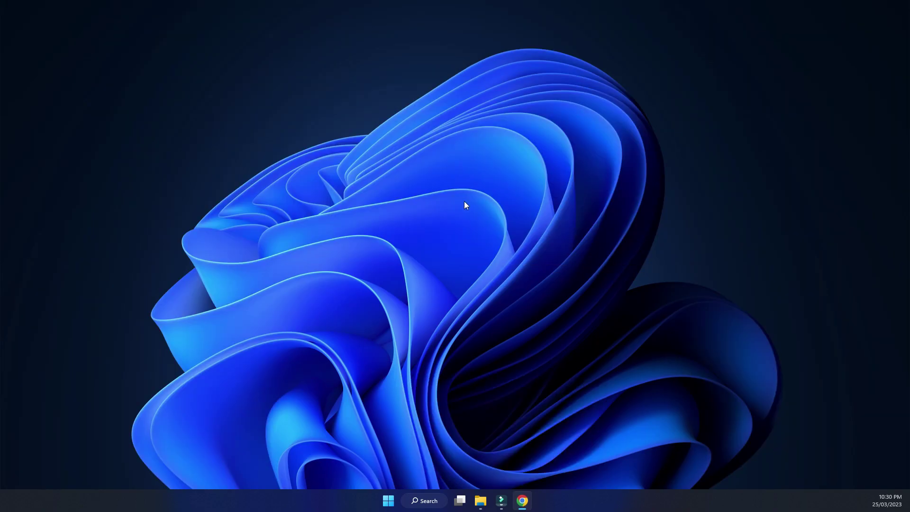
Step: Place the recorded clip on the video track and match the project to 1920 x 1080 59.94fps
left_click(502, 500)
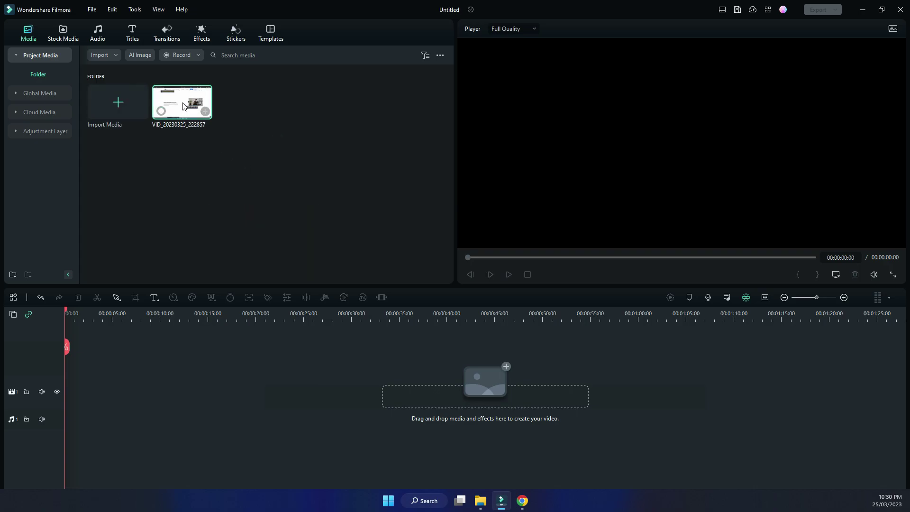
left_click_drag(182, 105, 72, 385)
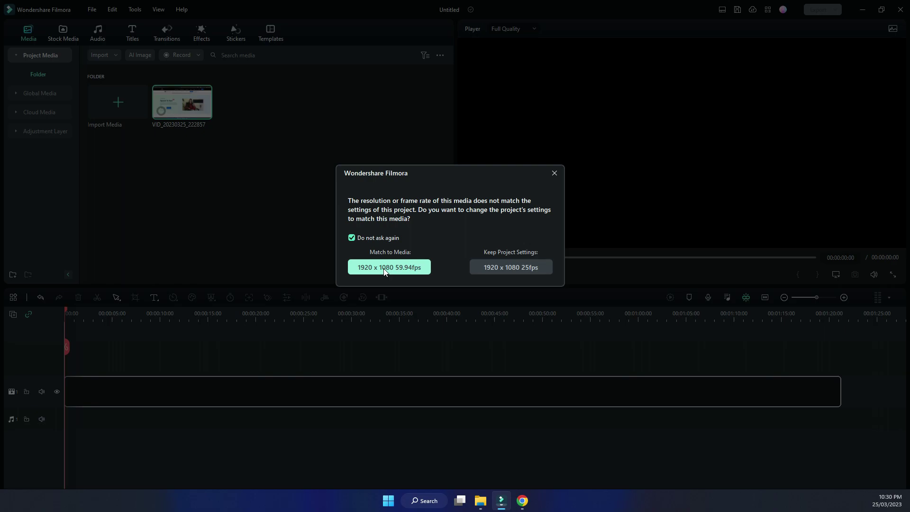
left_click(384, 268)
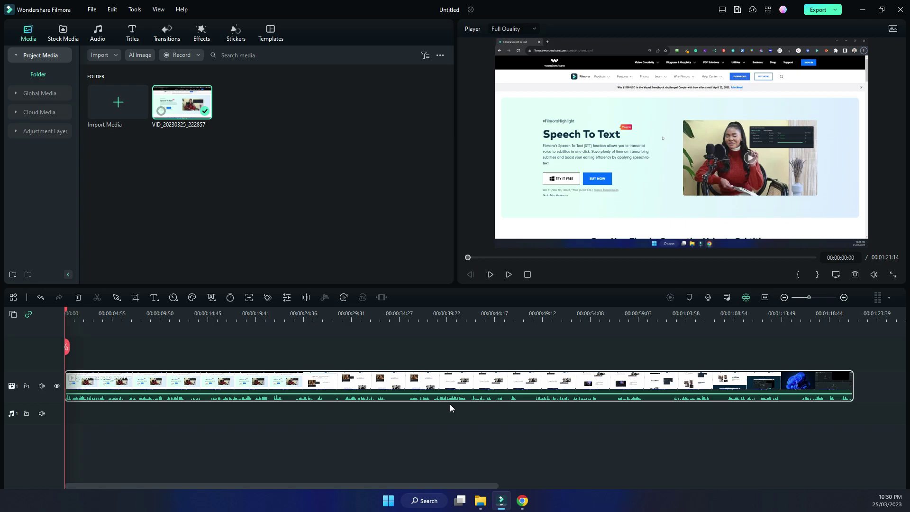
left_click(344, 299)
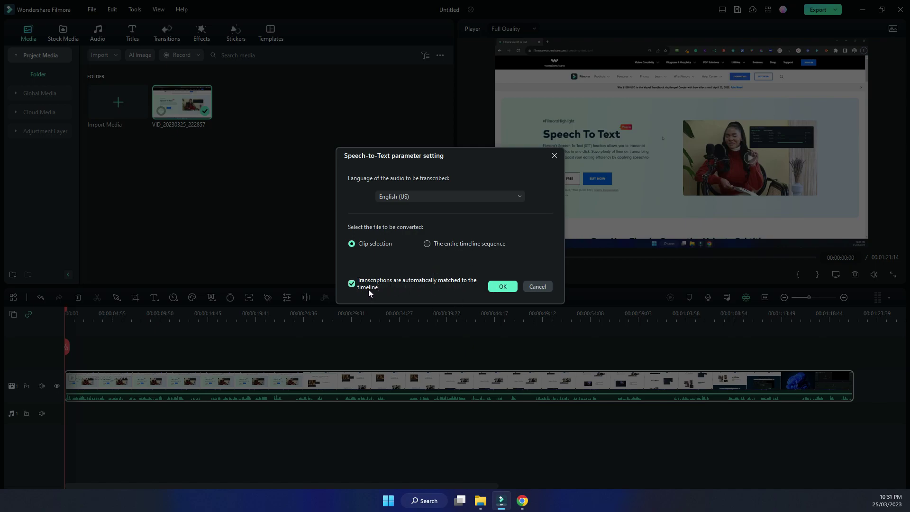
Step: Run English (US) speech-to-text on the clip, auto-matched to the timeline
left_click(501, 289)
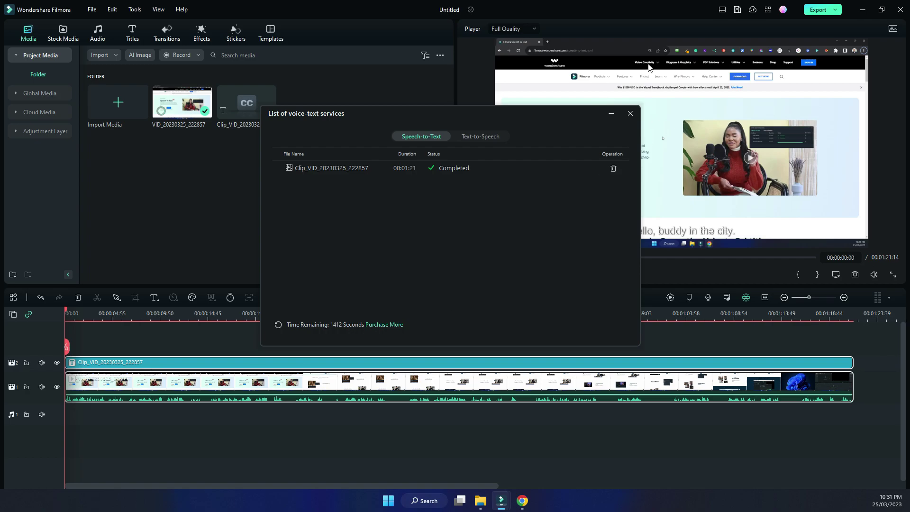
left_click(629, 112)
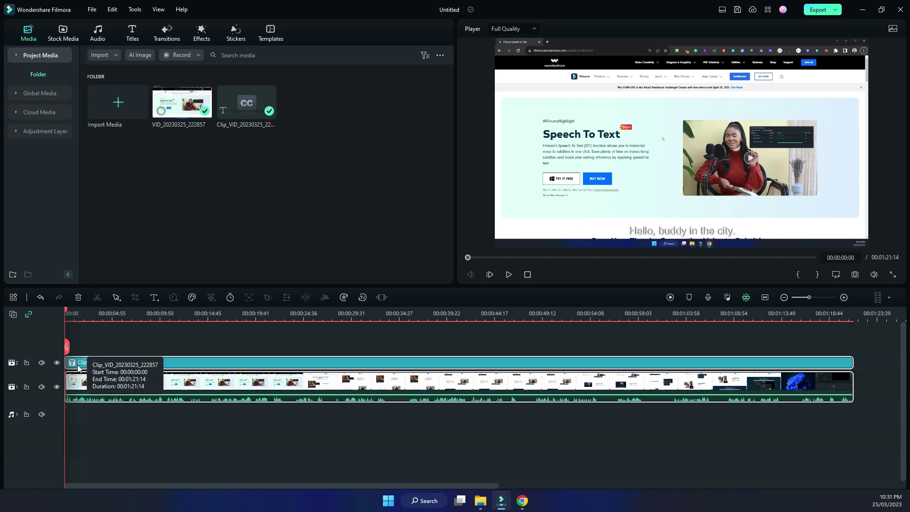
Step: Play and pause the opening captions, rewind the playhead to the start, and play again
left_click(506, 275)
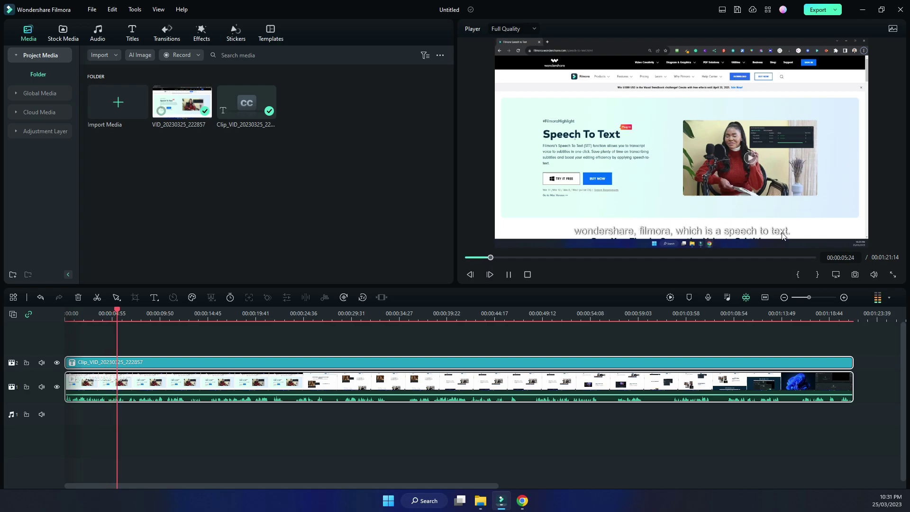
key("space")
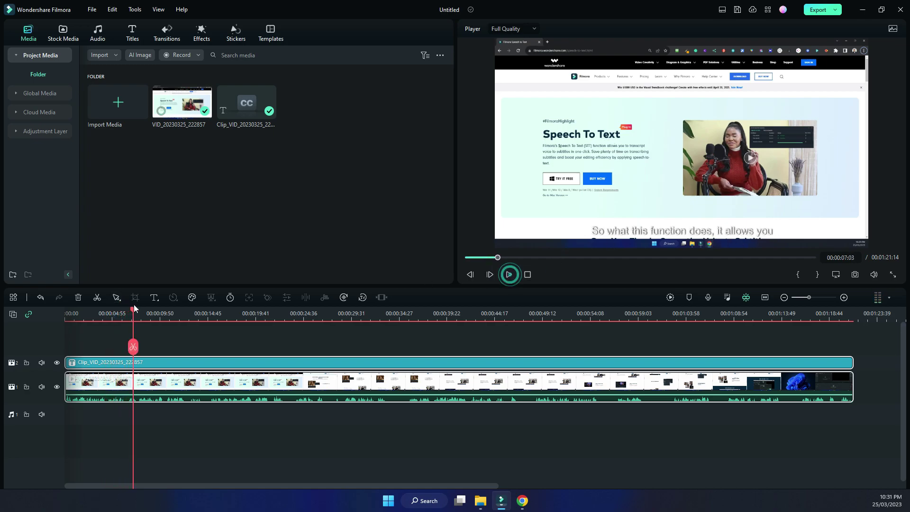
left_click_drag(134, 308, 66, 314)
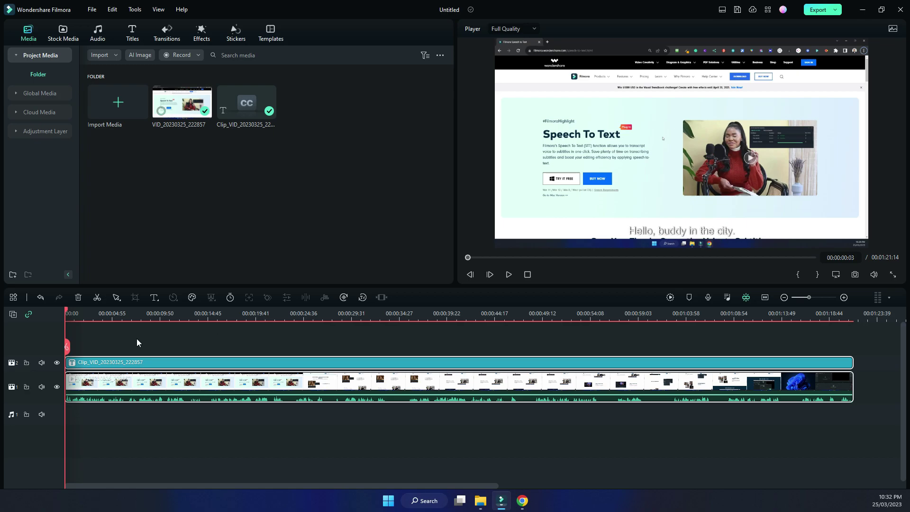
left_click(510, 275)
left_click(510, 275)
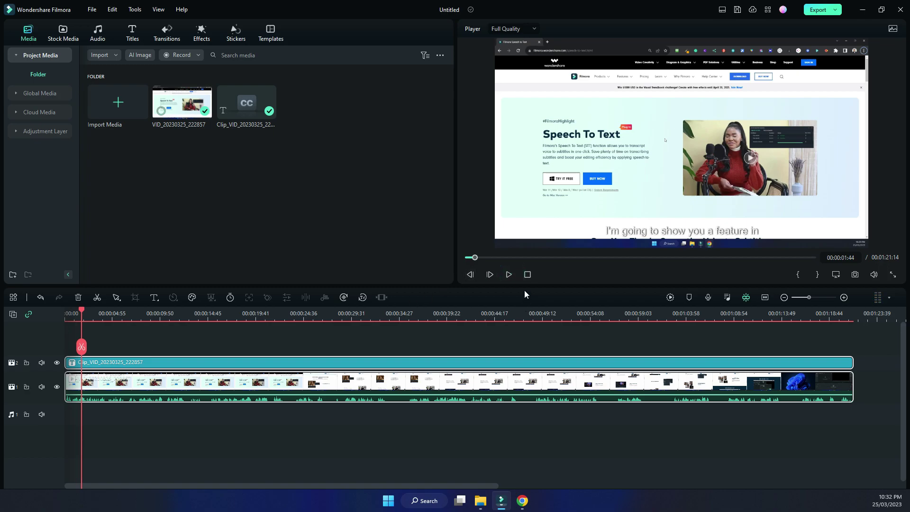
left_click(509, 275)
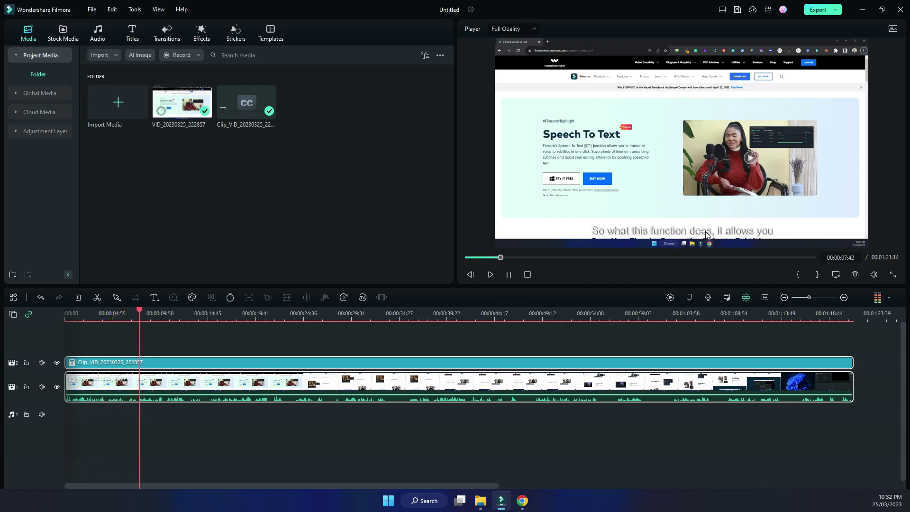
left_click(509, 274)
left_click_drag(192, 310, 763, 331)
left_click(507, 276)
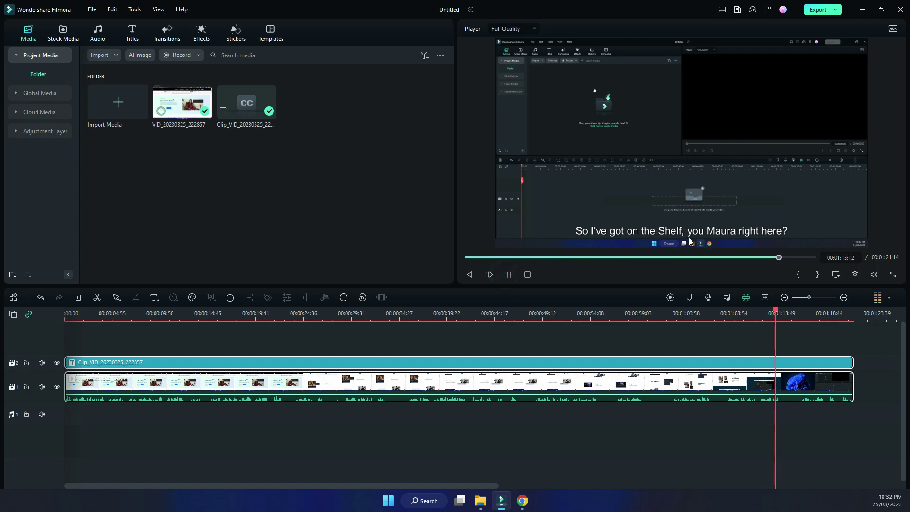
left_click_drag(796, 315, 64, 268)
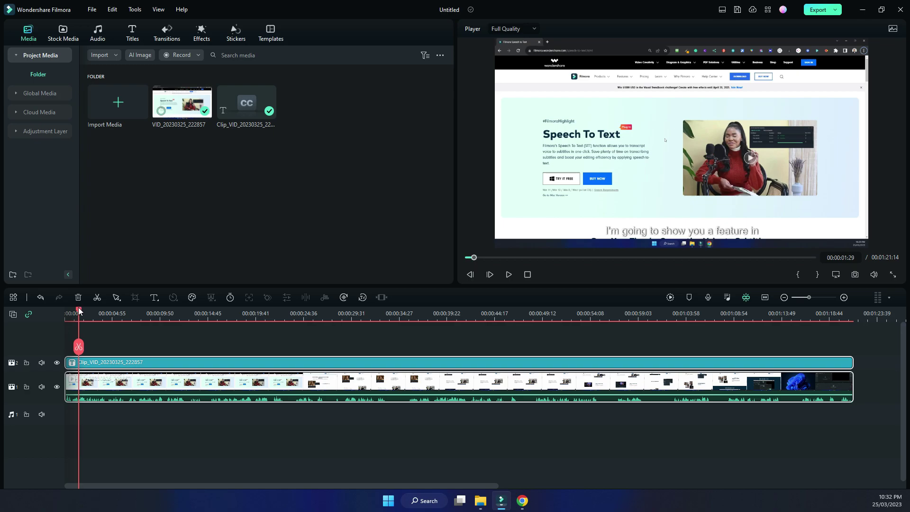
left_click_drag(79, 310, 75, 311)
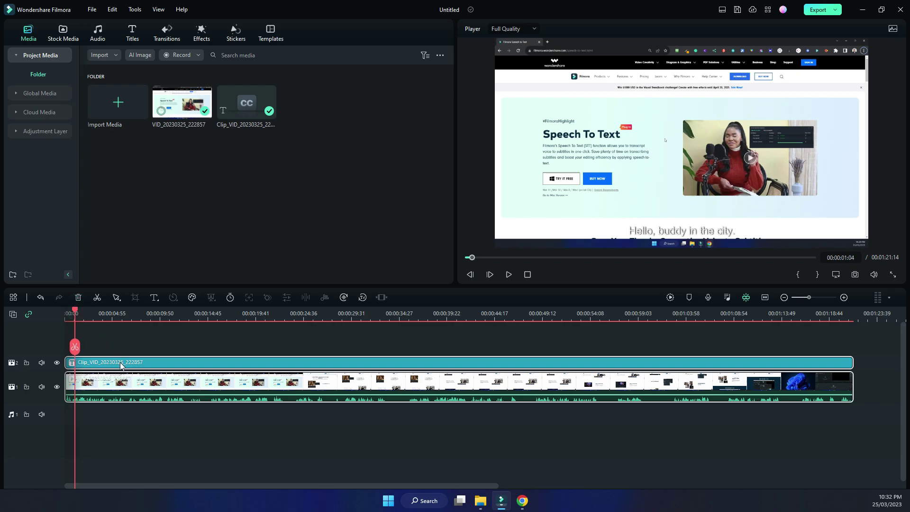
left_click_drag(76, 313, 66, 313)
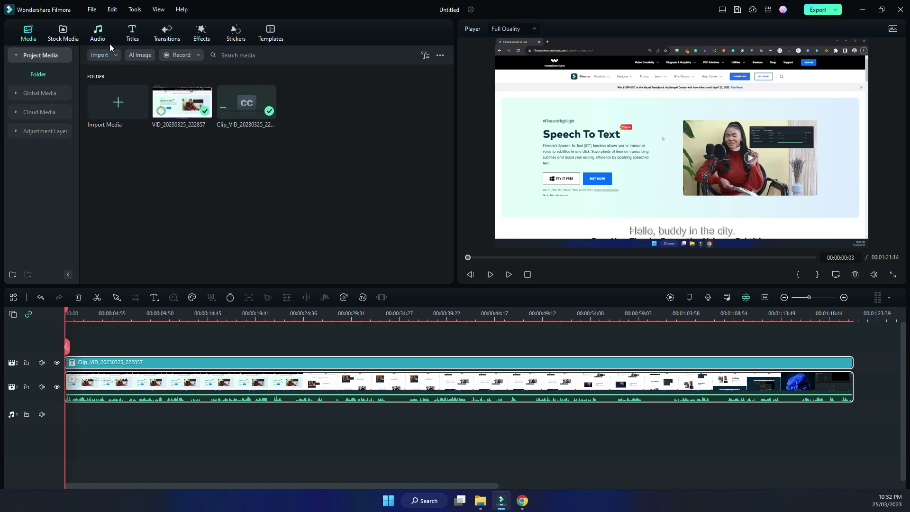
Step: Replace 'buddy' with 'everybody' in the first subtitle line and preview the fix
double_click(146, 366)
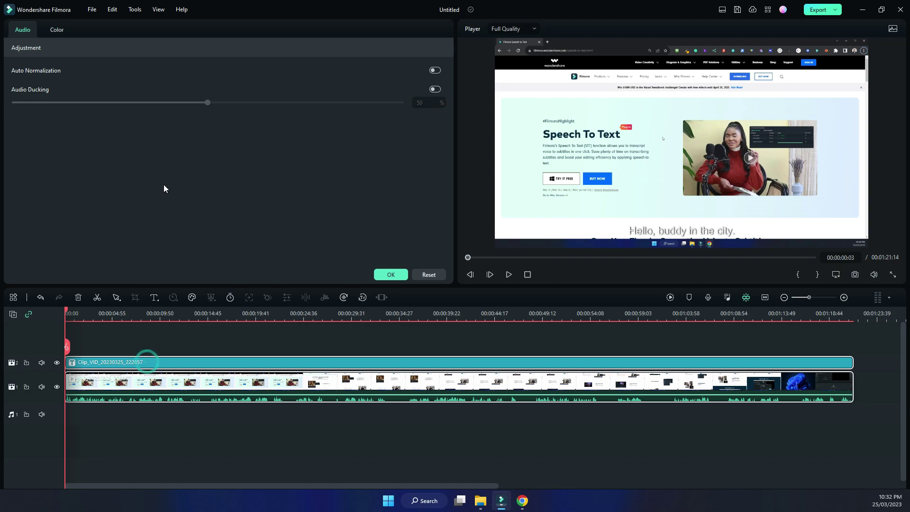
left_click(391, 274)
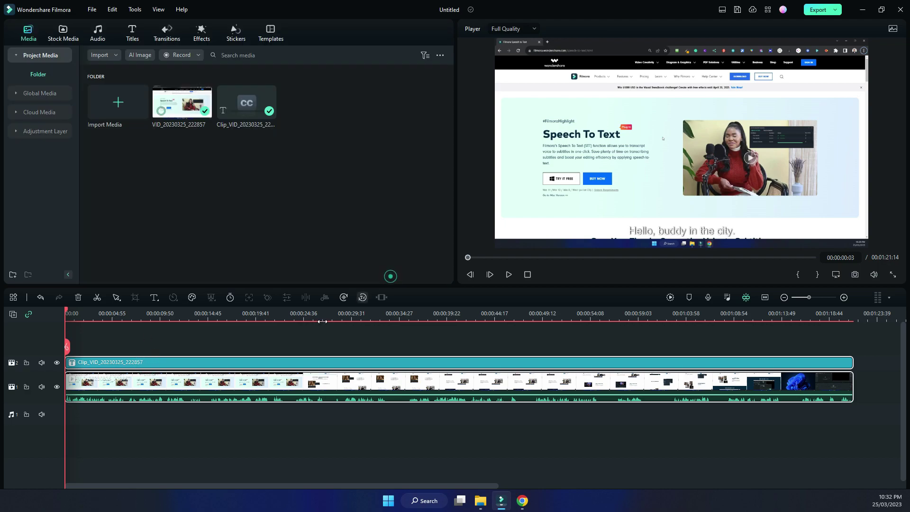
double_click(255, 363)
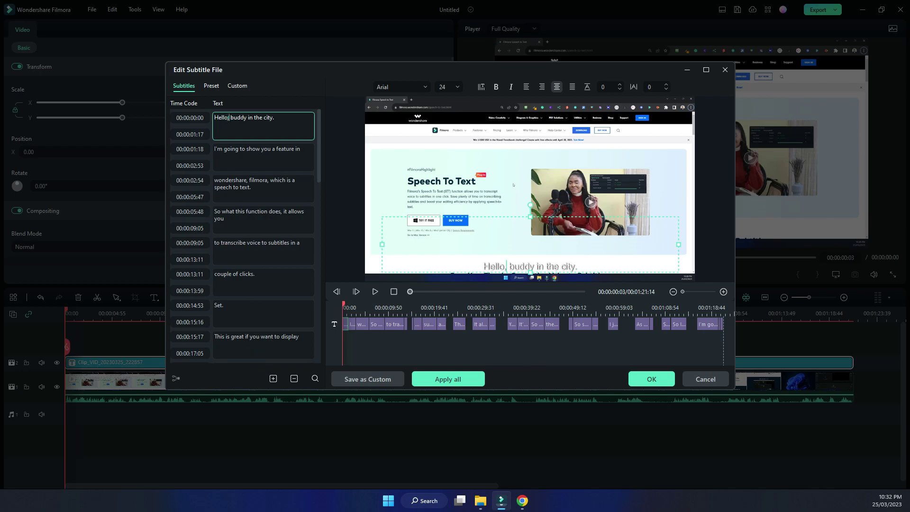
left_click_drag(230, 118, 244, 117)
type("everyb")
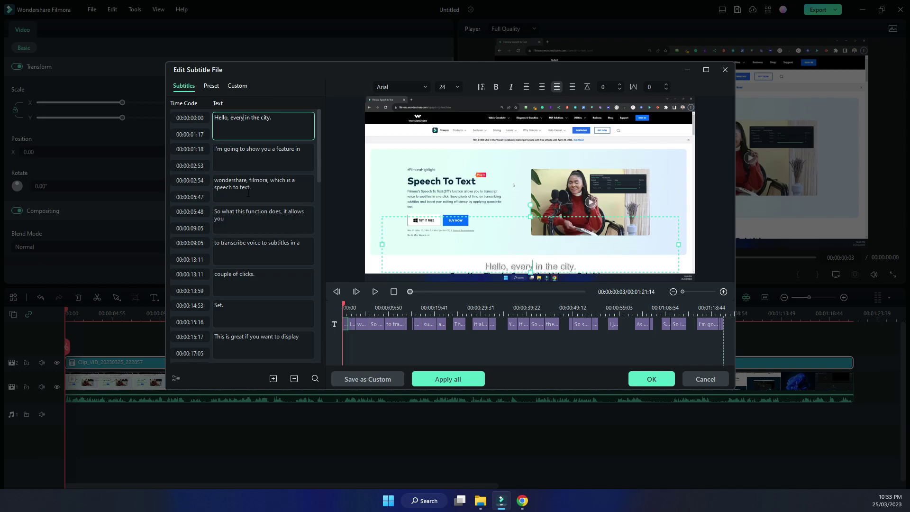
type("body")
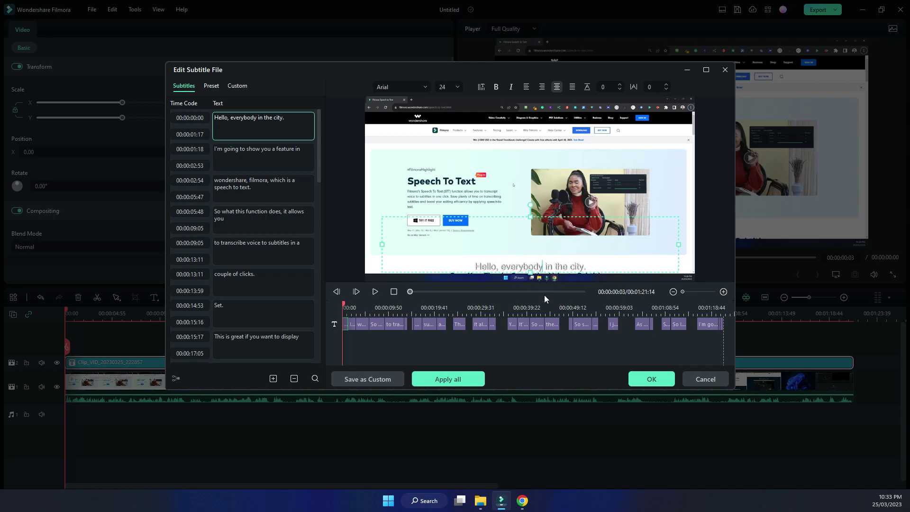
left_click(649, 379)
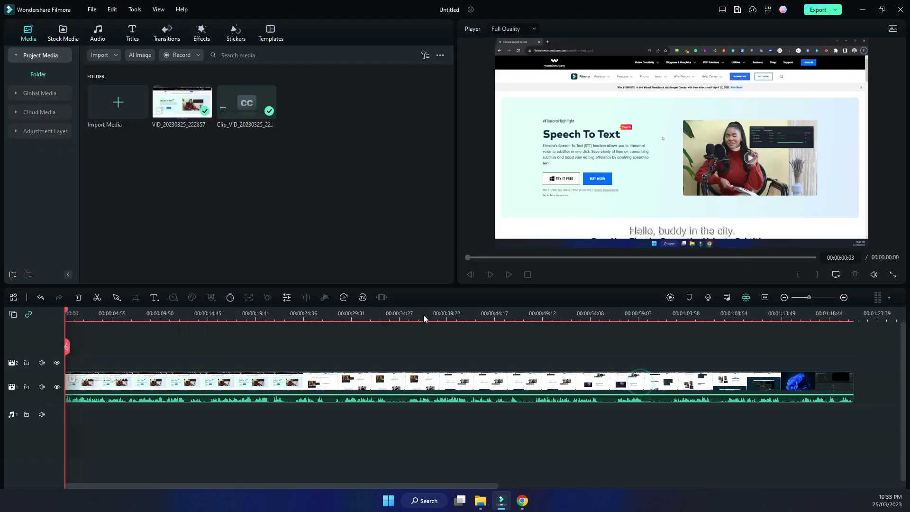
key("space")
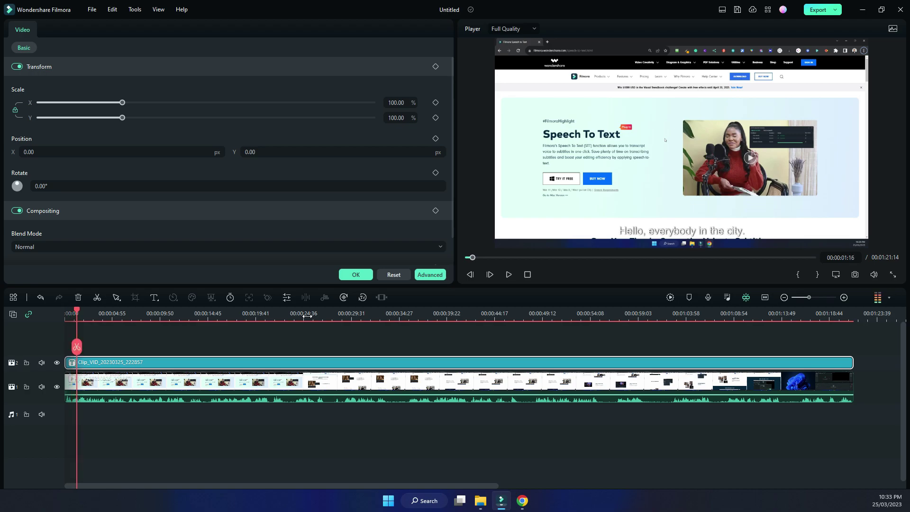
Step: Append VID_20230325_223025 after the first clip on track 1 and preview from the join
left_click(351, 273)
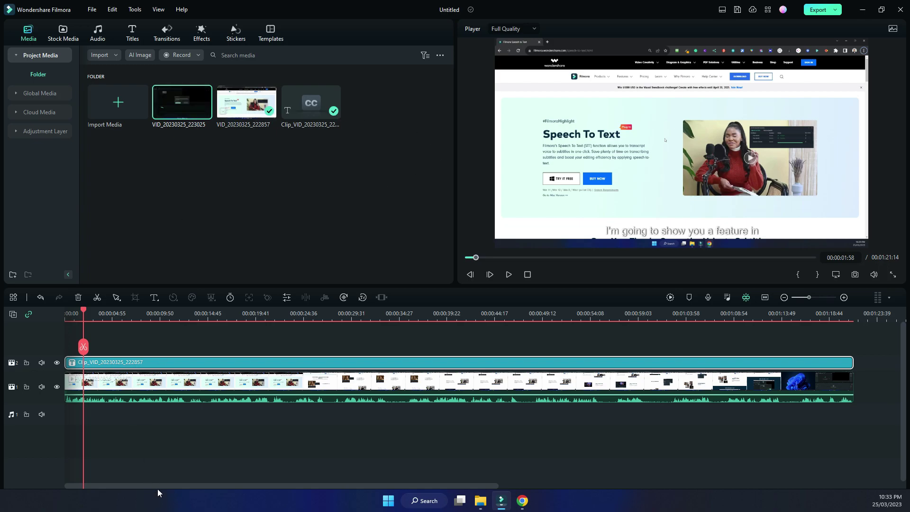
left_click_drag(182, 114, 842, 382)
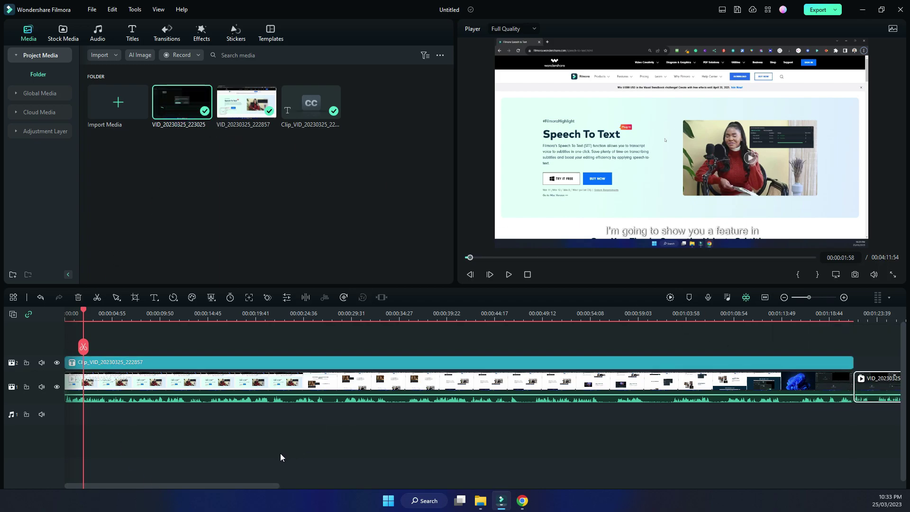
scroll(247, 485, "right", 5)
left_click(387, 315)
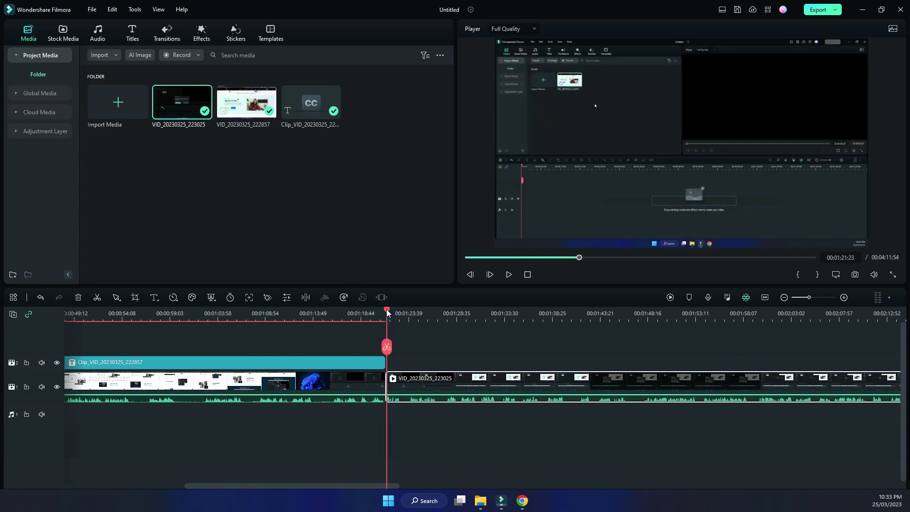
key("space")
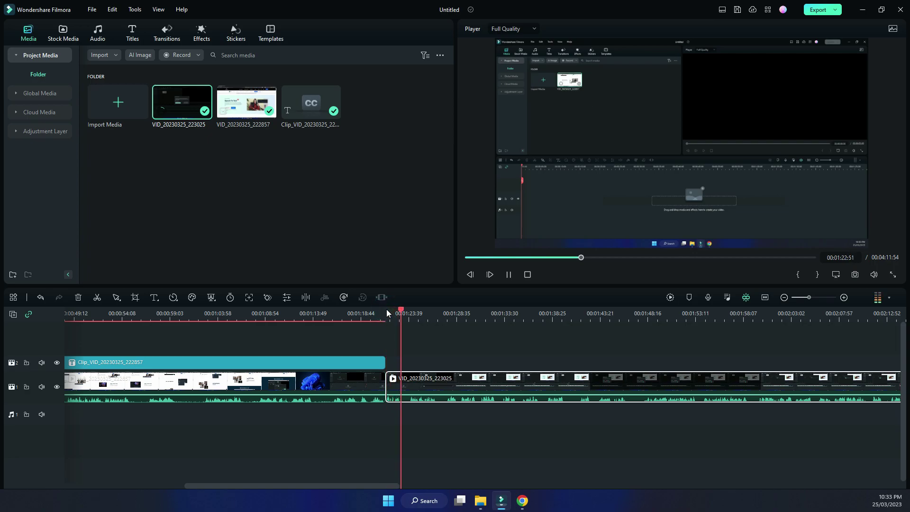
key("space")
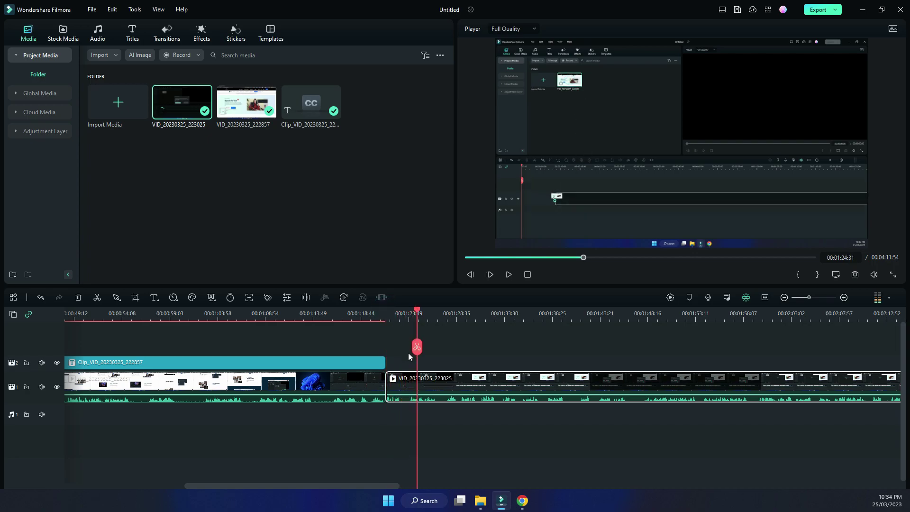
left_click_drag(382, 487, 141, 462)
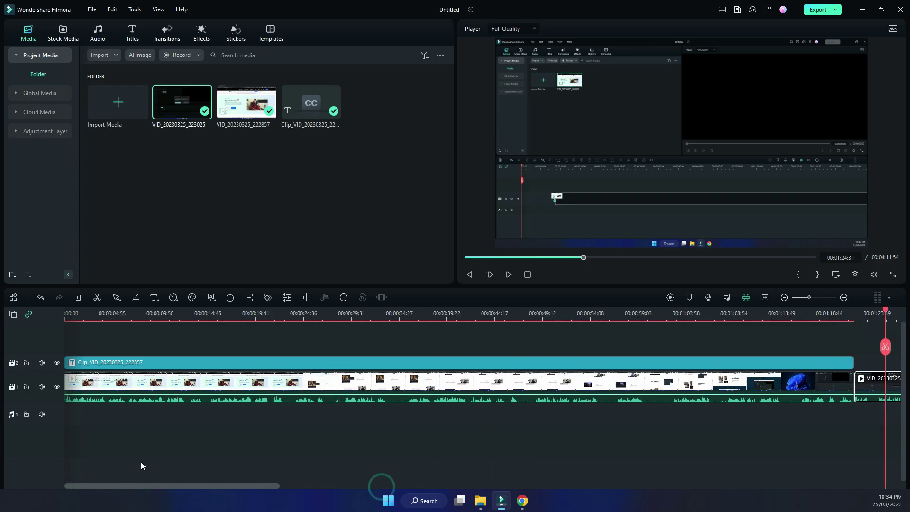
double_click(561, 364)
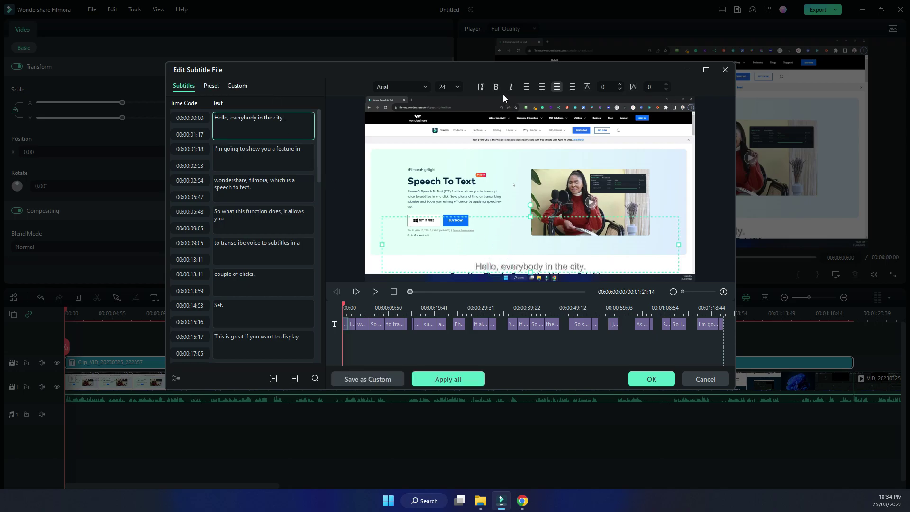
Step: Set the subtitle font size to 32 and apply the yellow Text style 8 preset to all subtitles
left_click(497, 88)
left_click(456, 87)
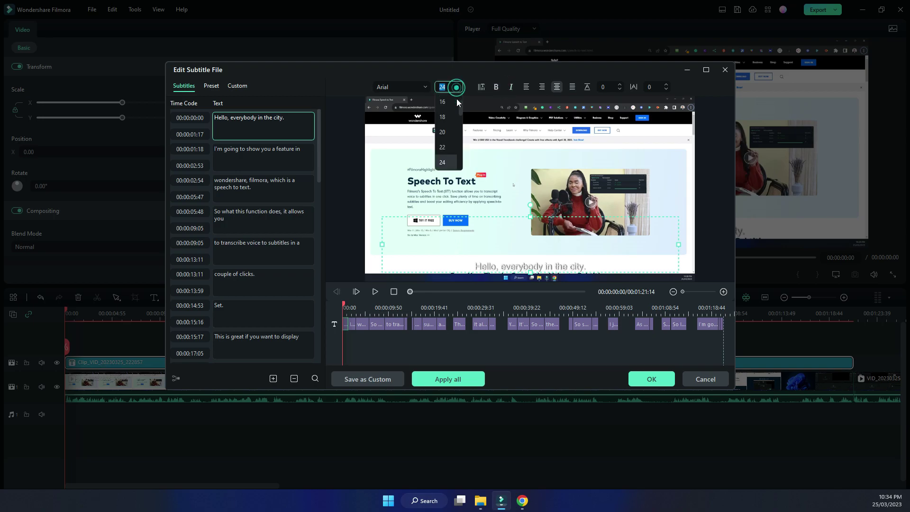
left_click(449, 147)
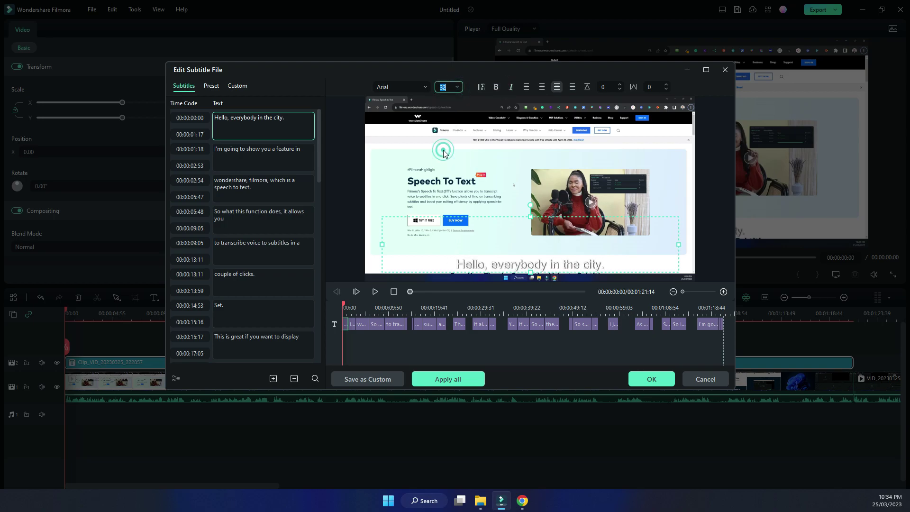
left_click(464, 264)
left_click(212, 85)
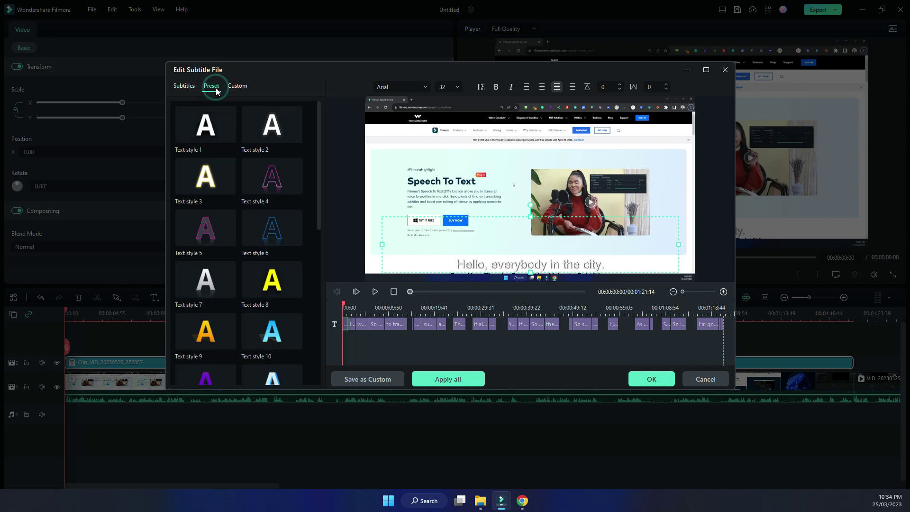
left_click(272, 278)
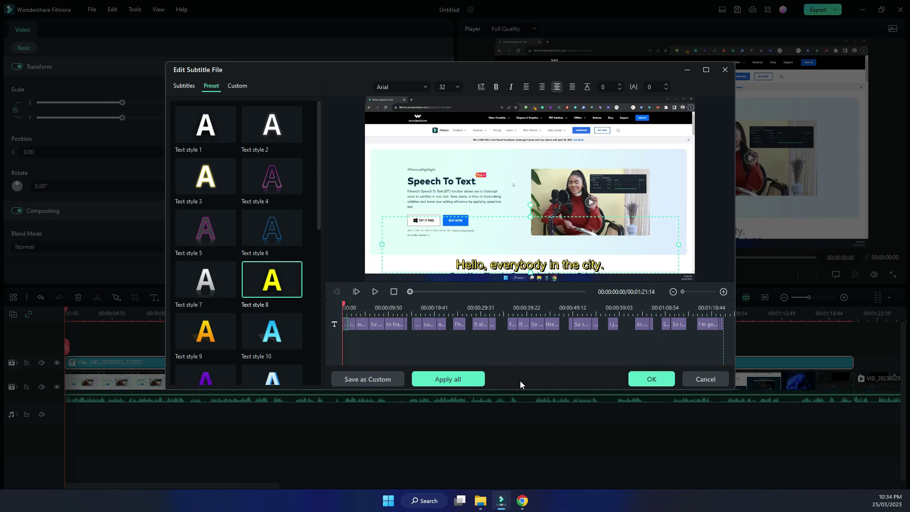
left_click(446, 379)
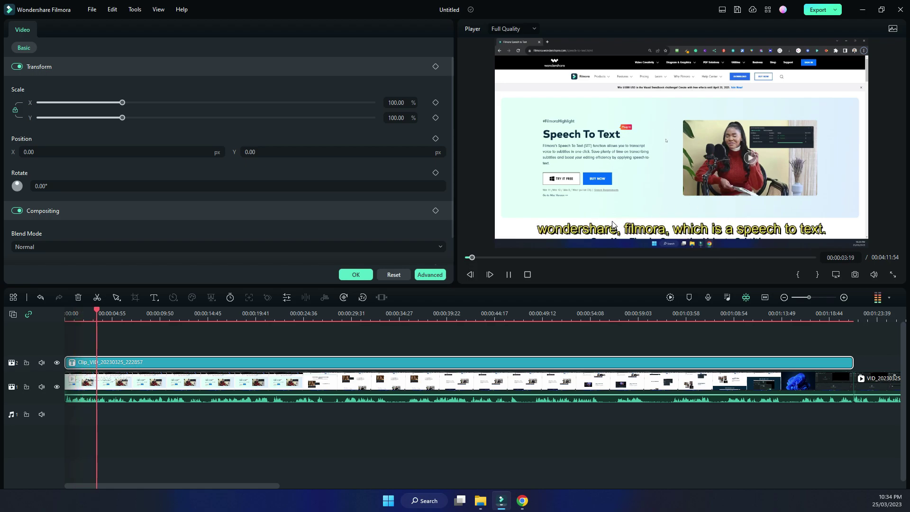
Step: Stop playback and dismiss the Video properties panel
key("space")
left_click(361, 275)
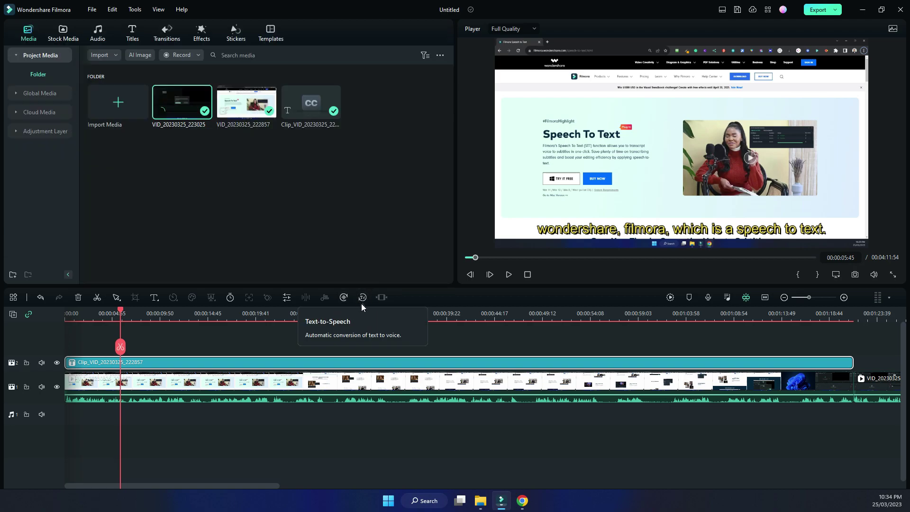
left_click(362, 301)
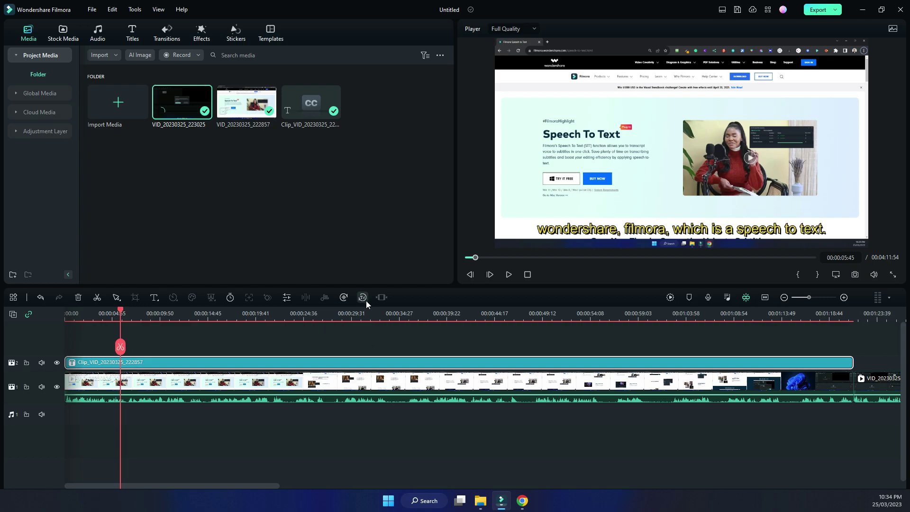
left_click_drag(245, 485, 176, 490)
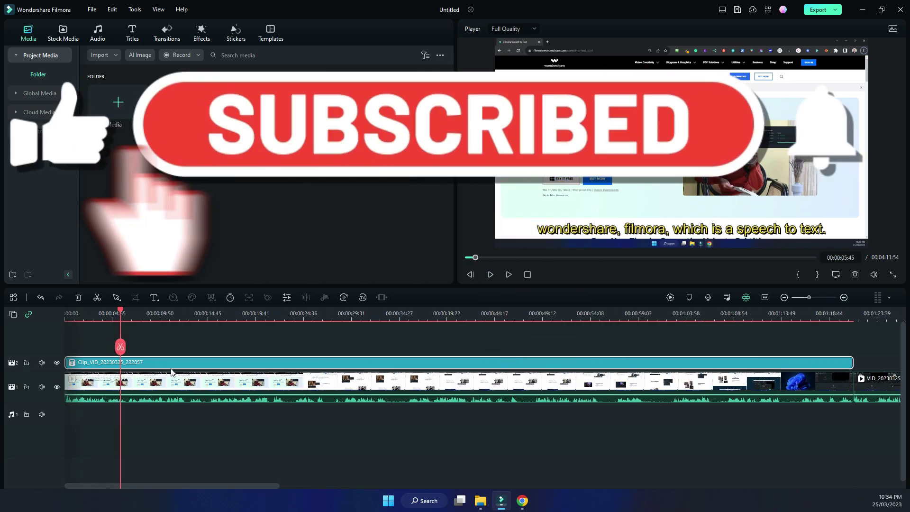